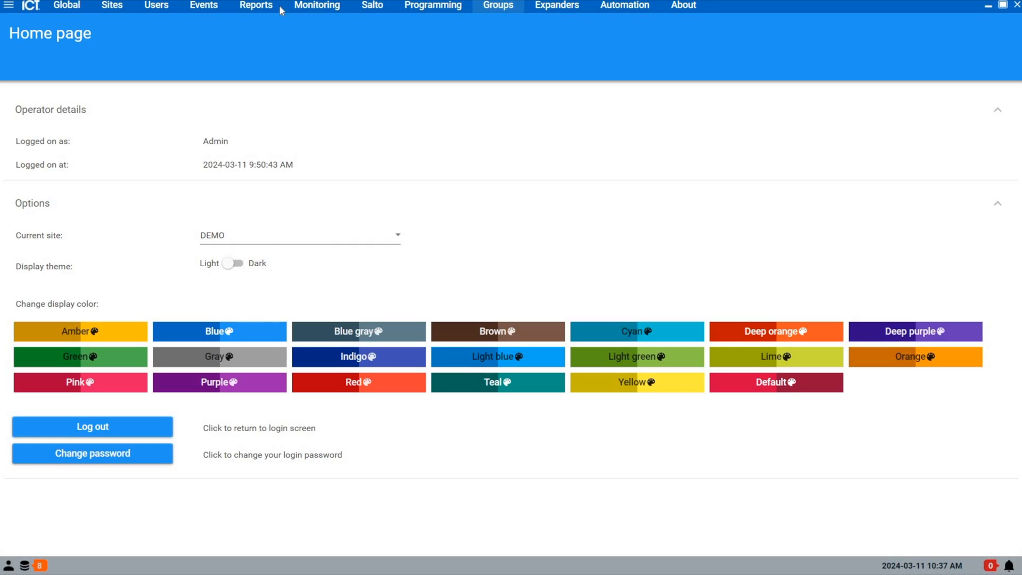
Step: Open the event filters and review the event types included in the User Events Front Door filter
click(204, 5)
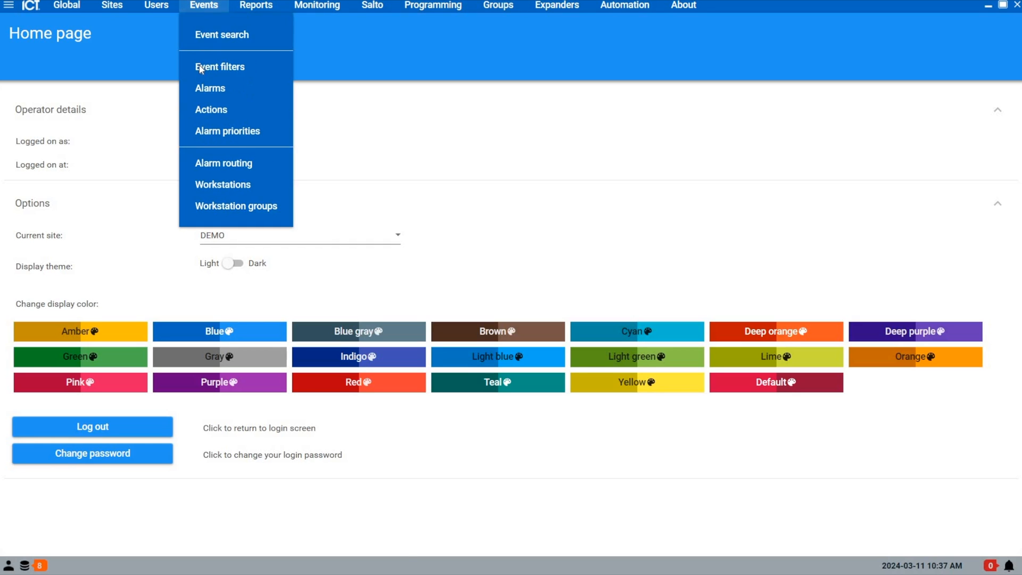
click(201, 64)
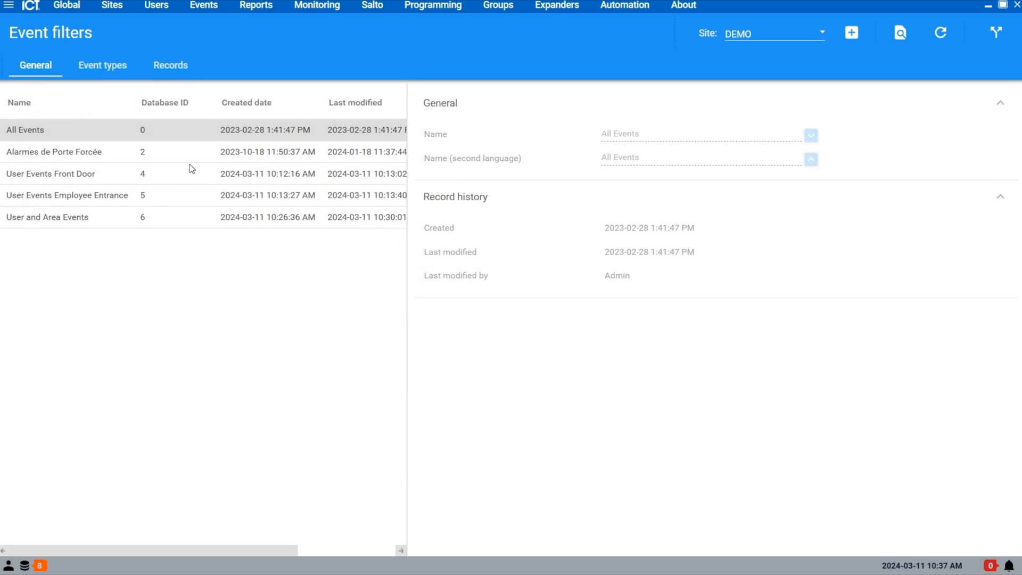
click(68, 198)
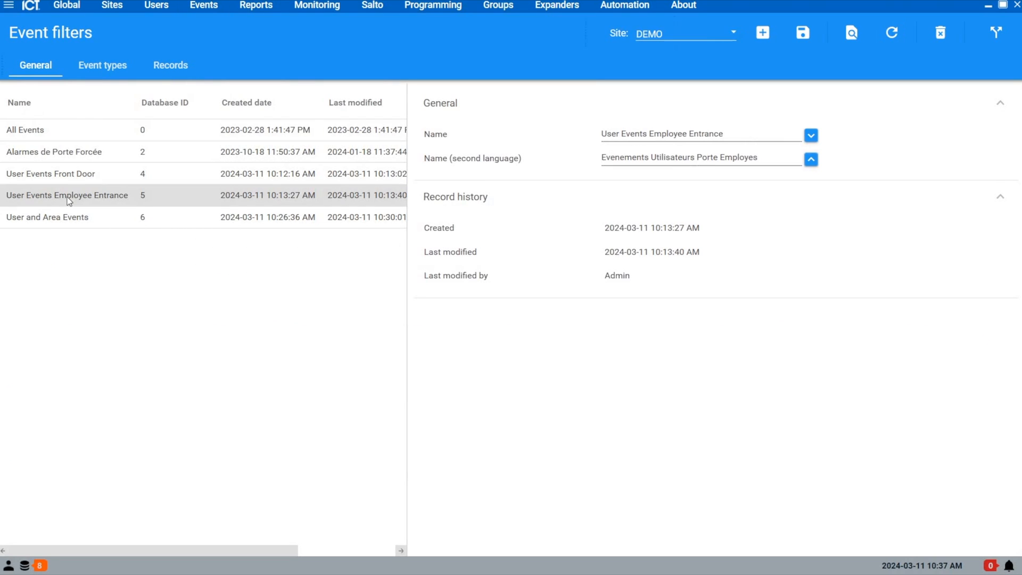
click(36, 180)
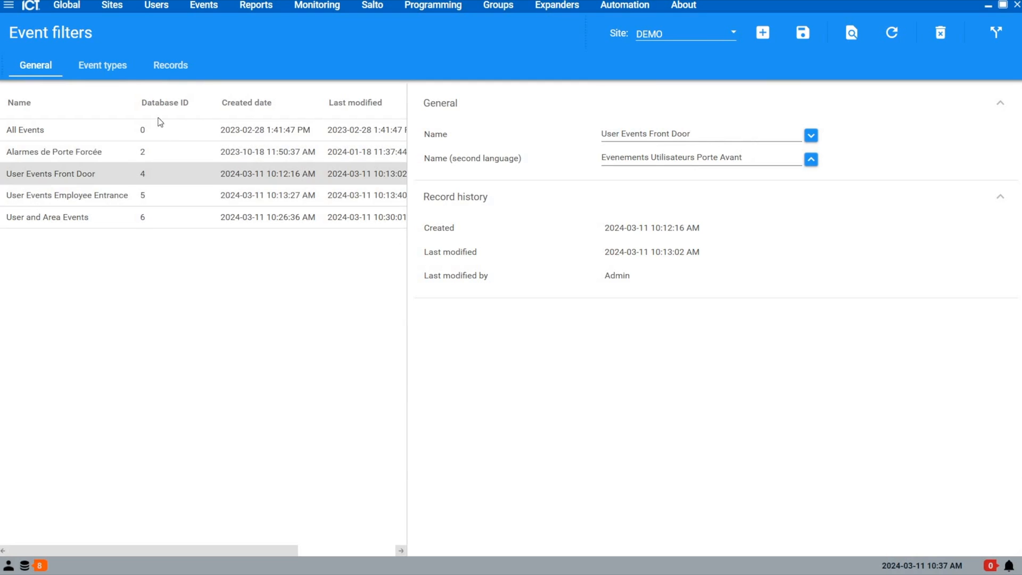
click(103, 66)
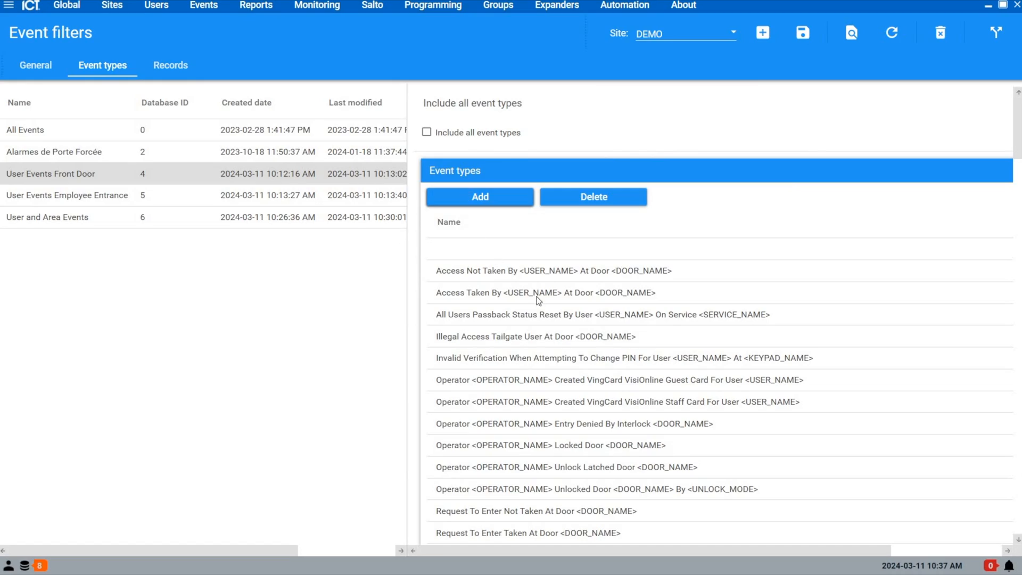
scroll(620, 344, down, 10)
scroll(621, 343, down, 5)
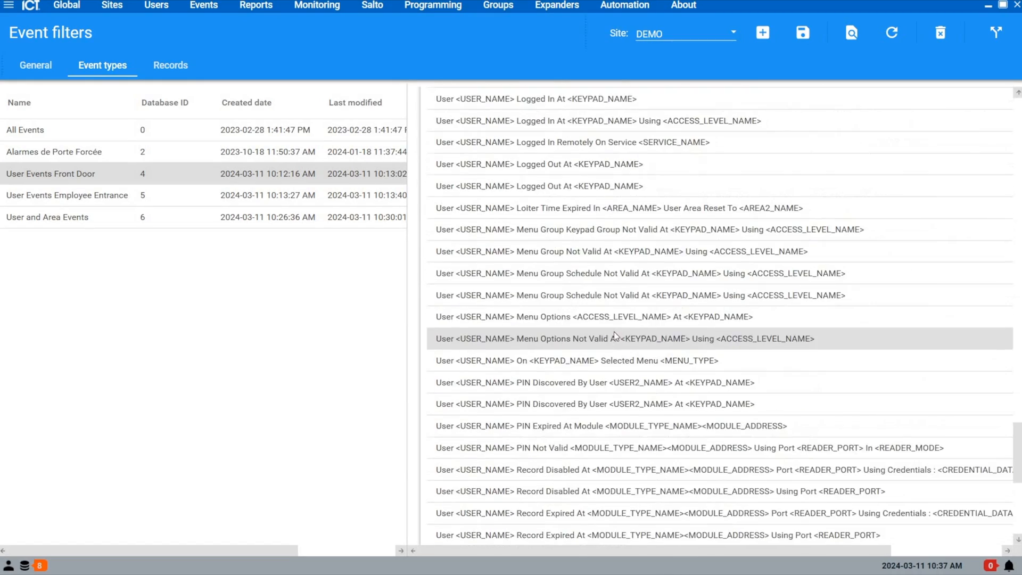
scroll(616, 336, up, 15)
scroll(615, 327, up, 5)
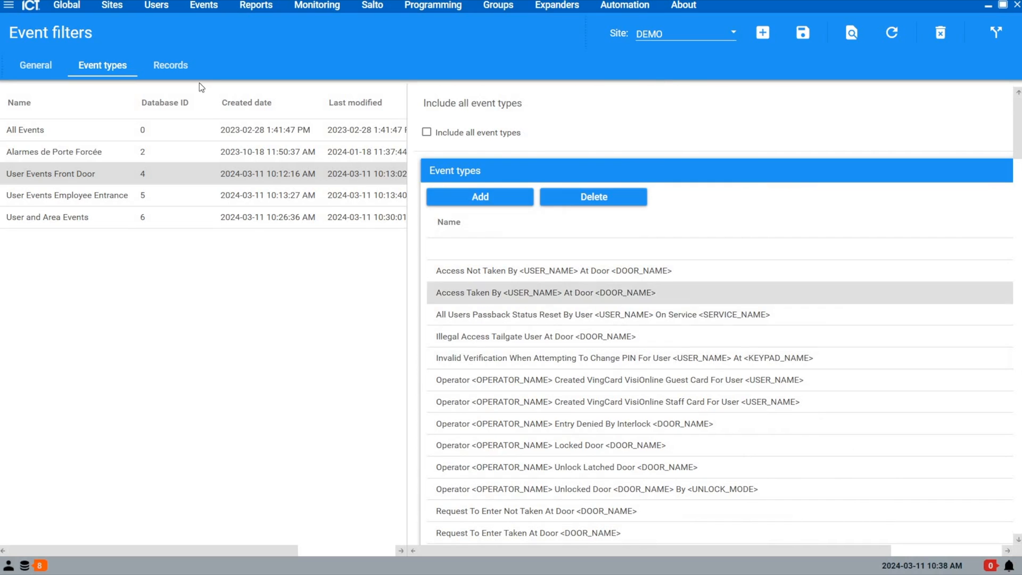
Step: Review the record filters of the User Events Front Door and User Events Employee Entrance event filters
click(184, 67)
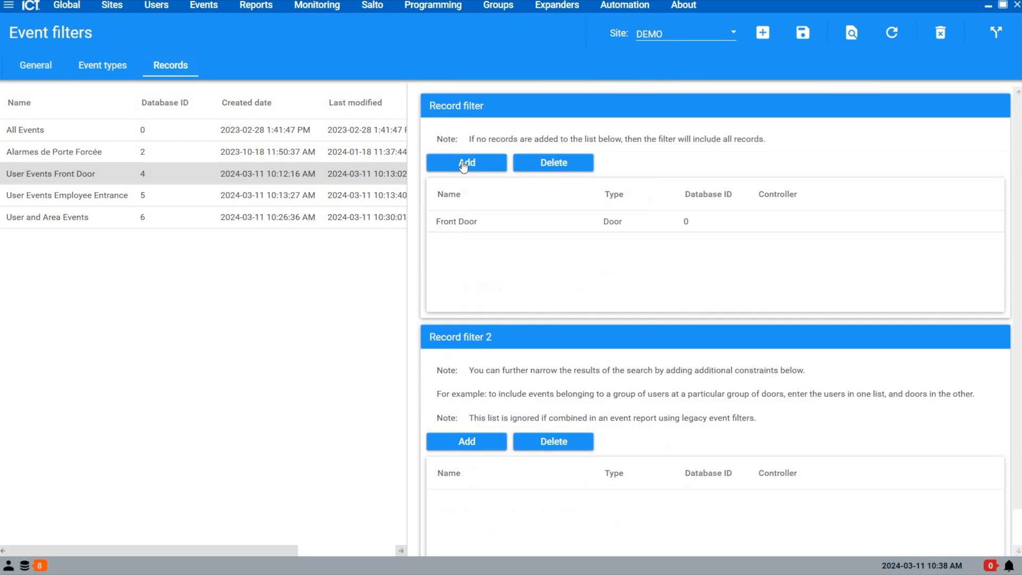
click(463, 165)
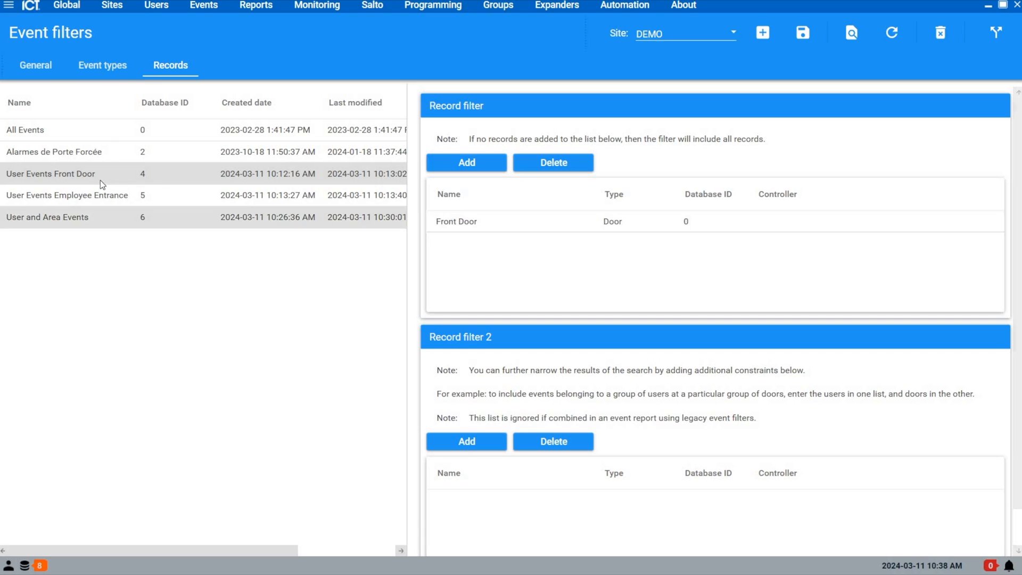
click(176, 189)
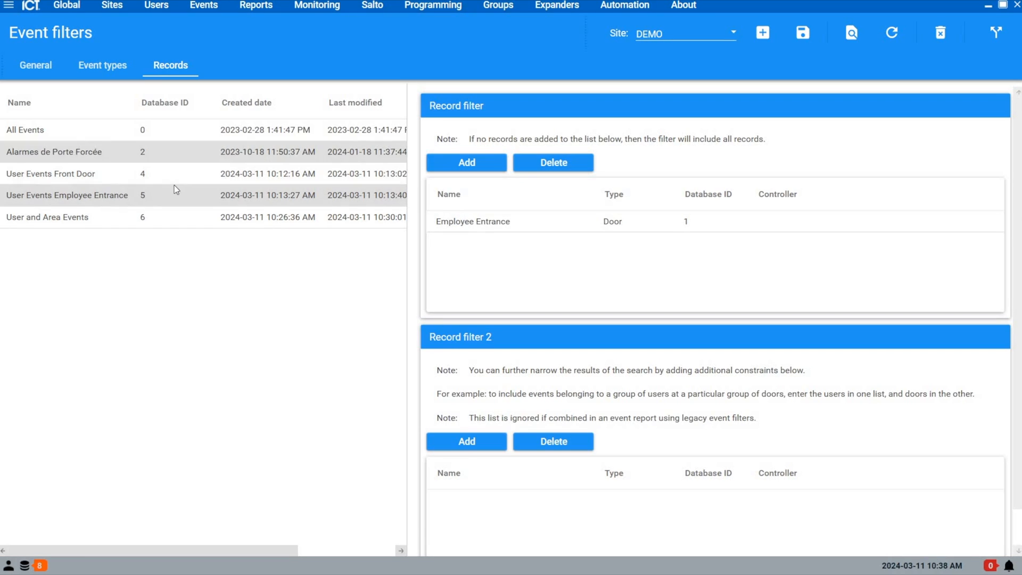
click(106, 63)
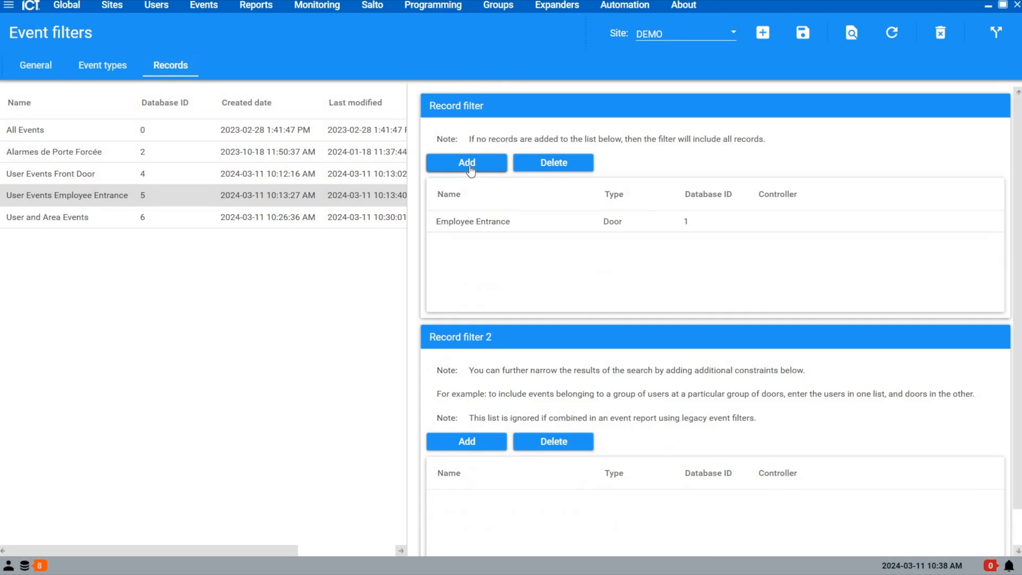
click(478, 223)
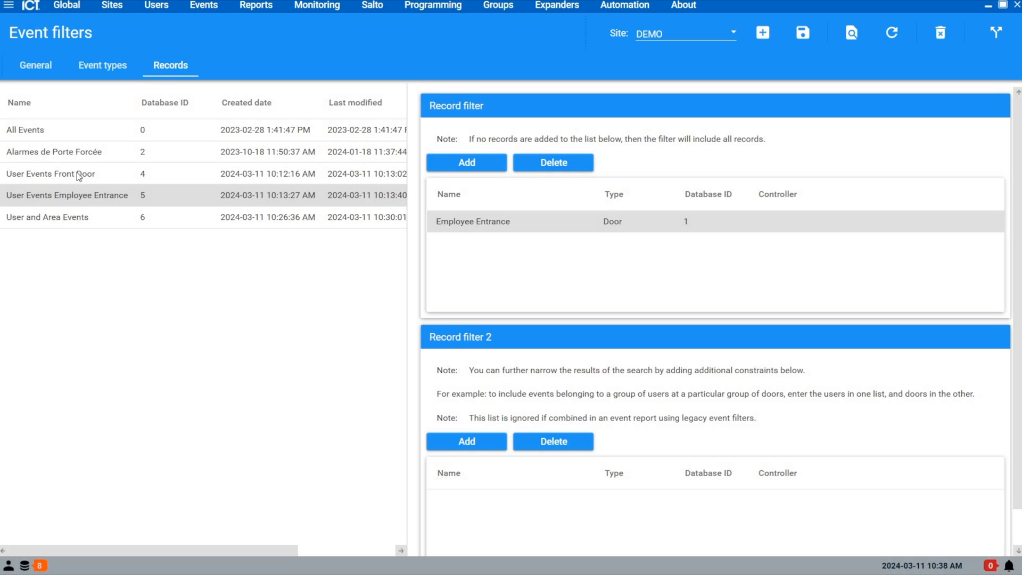
click(93, 66)
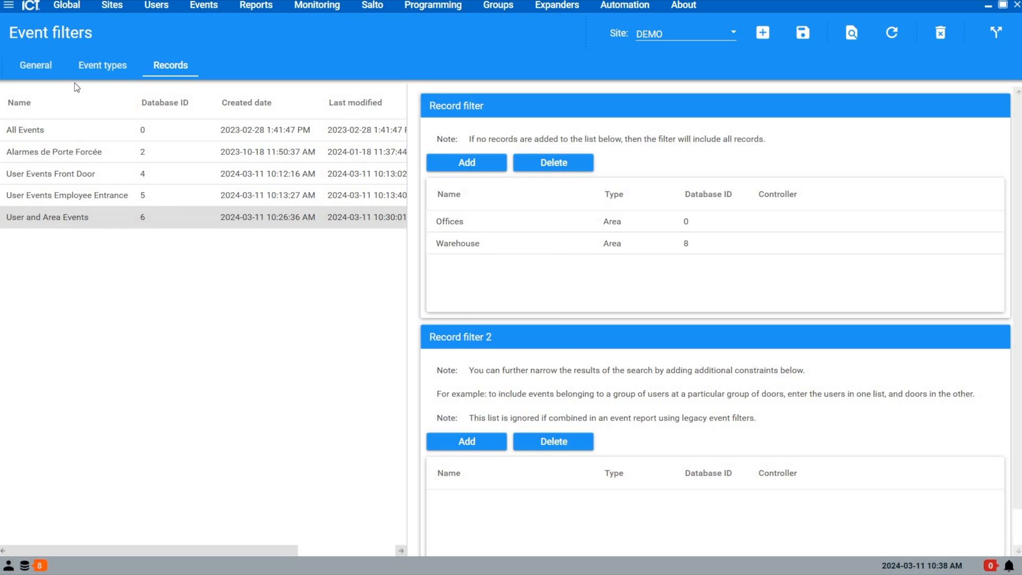
Step: Review the event types and record filter of the User and Area Events filter
click(54, 63)
click(109, 72)
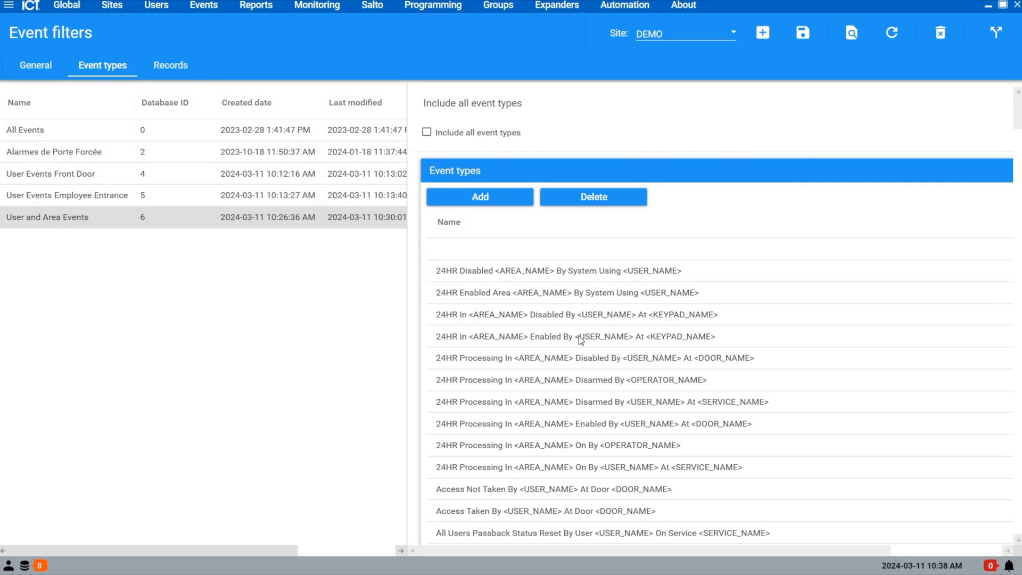
scroll(580, 337, down, 1)
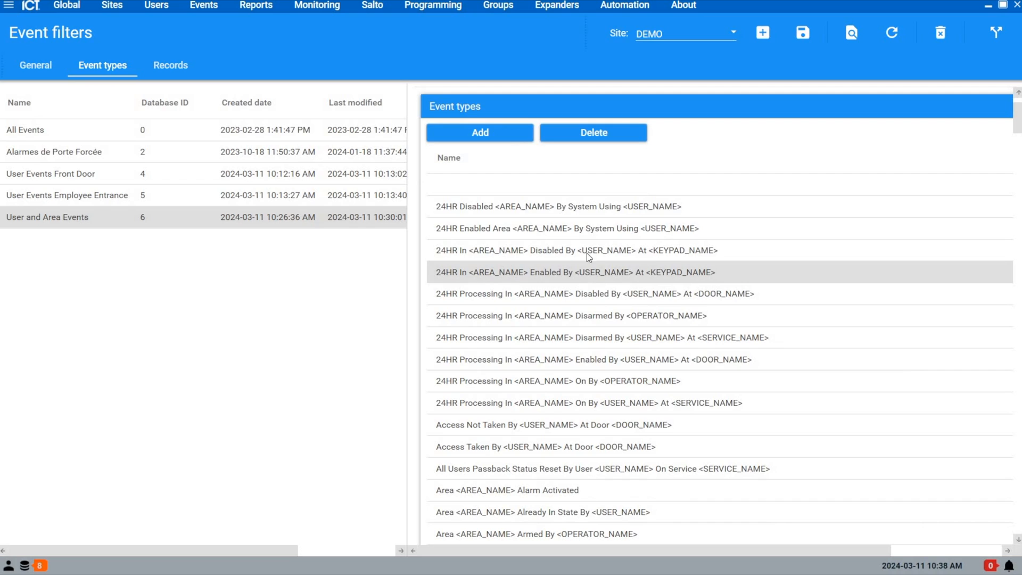
click(169, 66)
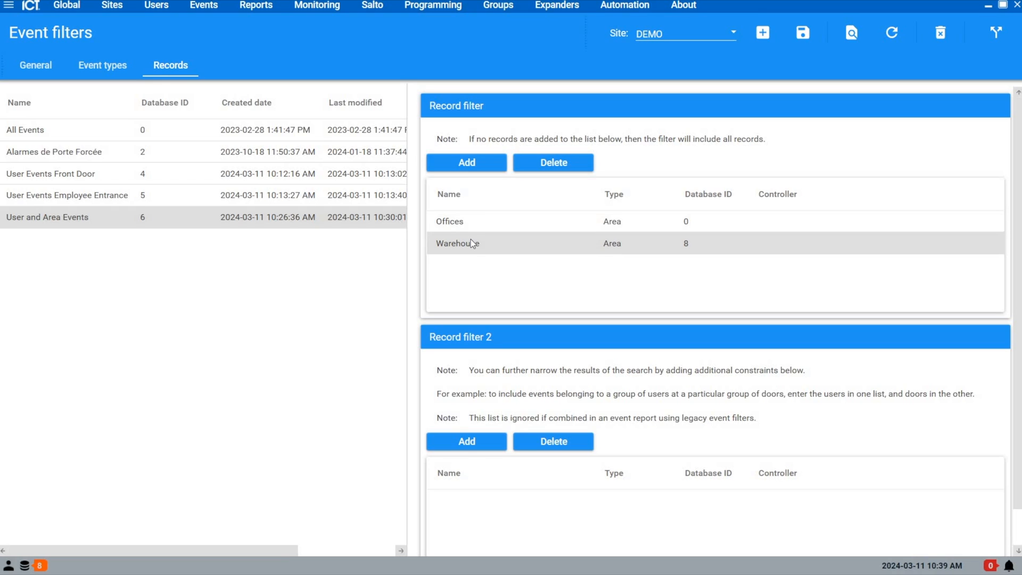
Step: Open the event report setup and examine the event filter assigned to the User Events Front Door report
click(253, 6)
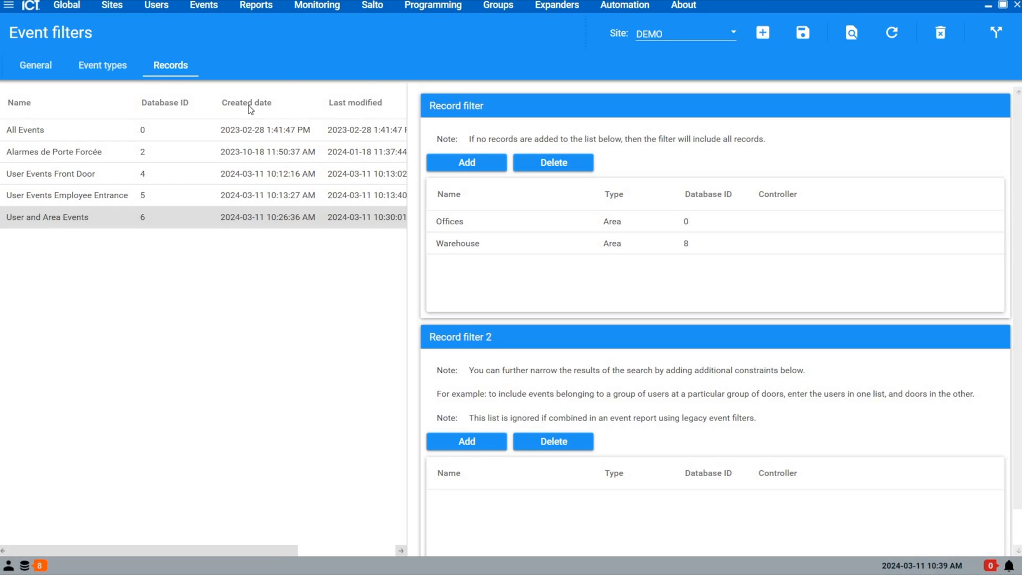
mouse_move(258, 174)
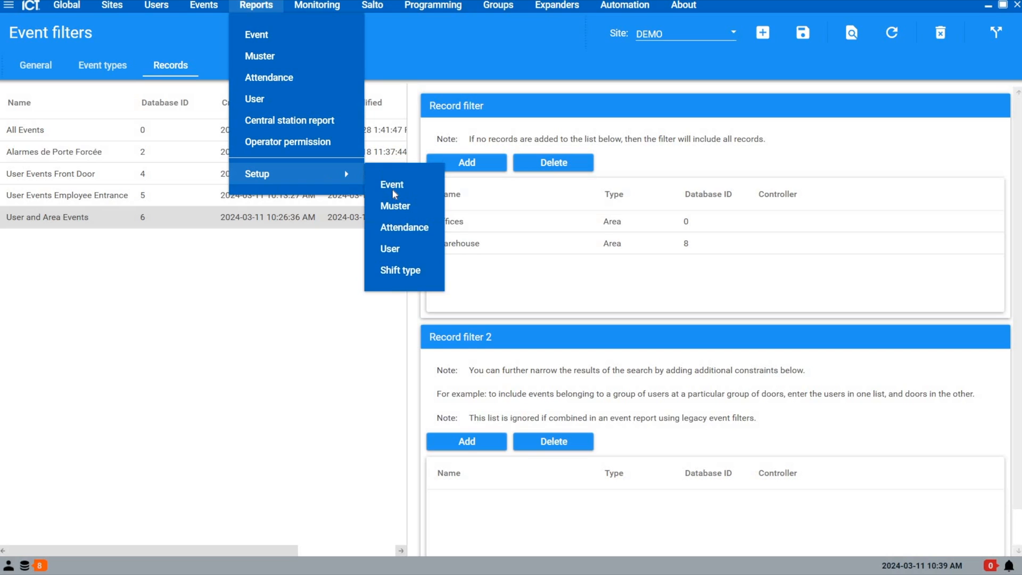
click(386, 188)
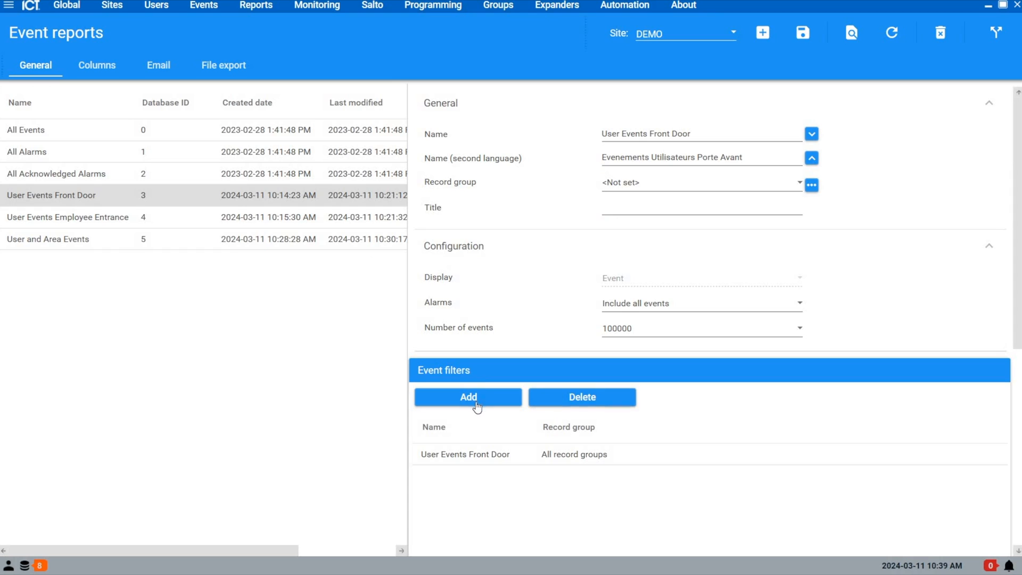
click(468, 456)
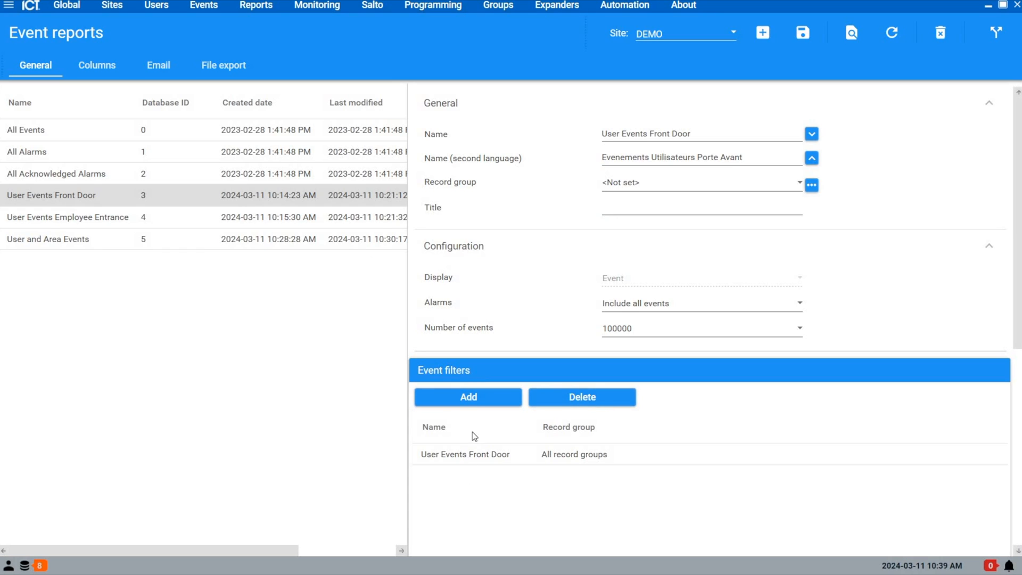
Step: Try to add the All Events filter to the User Events Front Door report
click(473, 404)
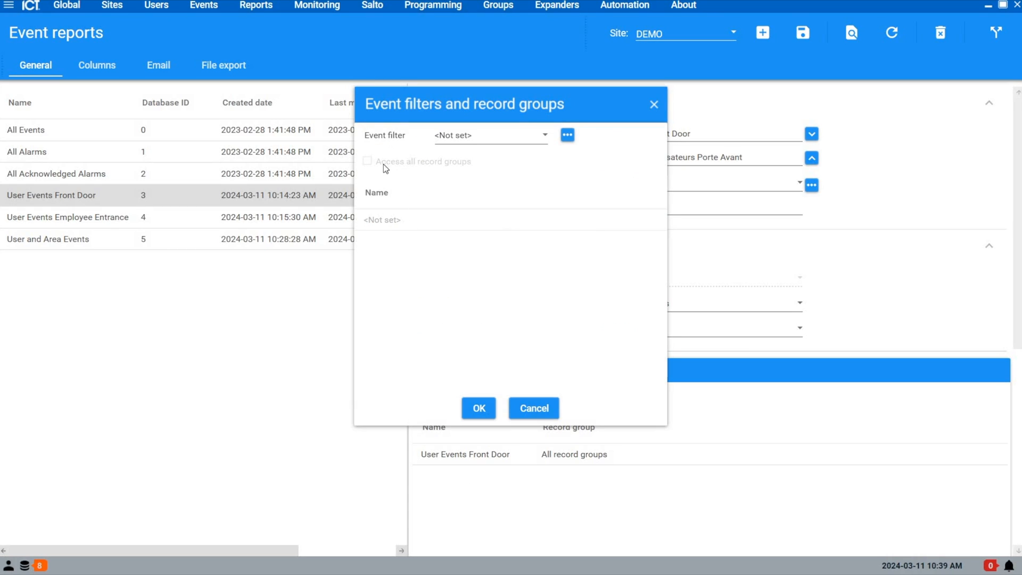
click(474, 135)
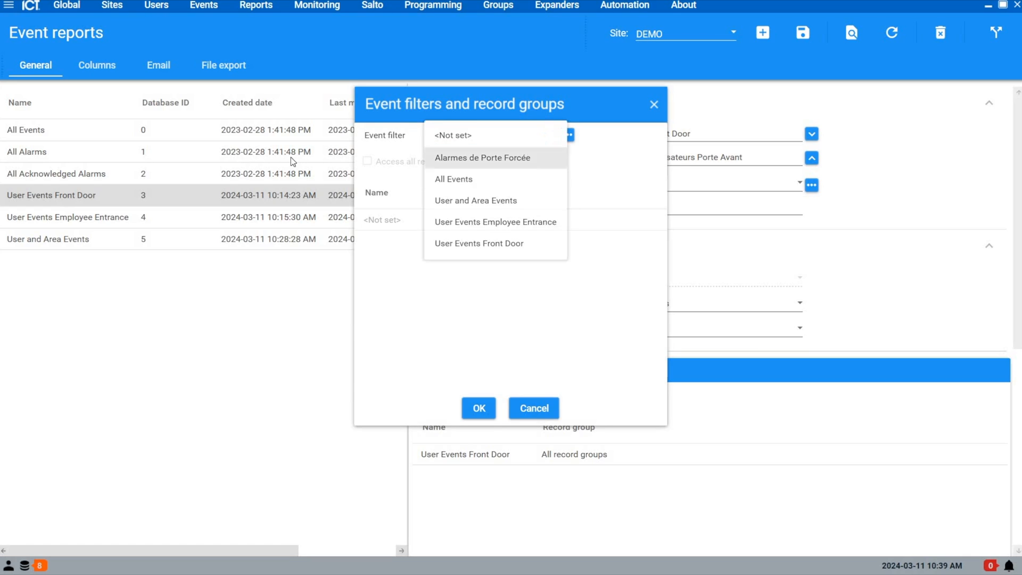
click(445, 174)
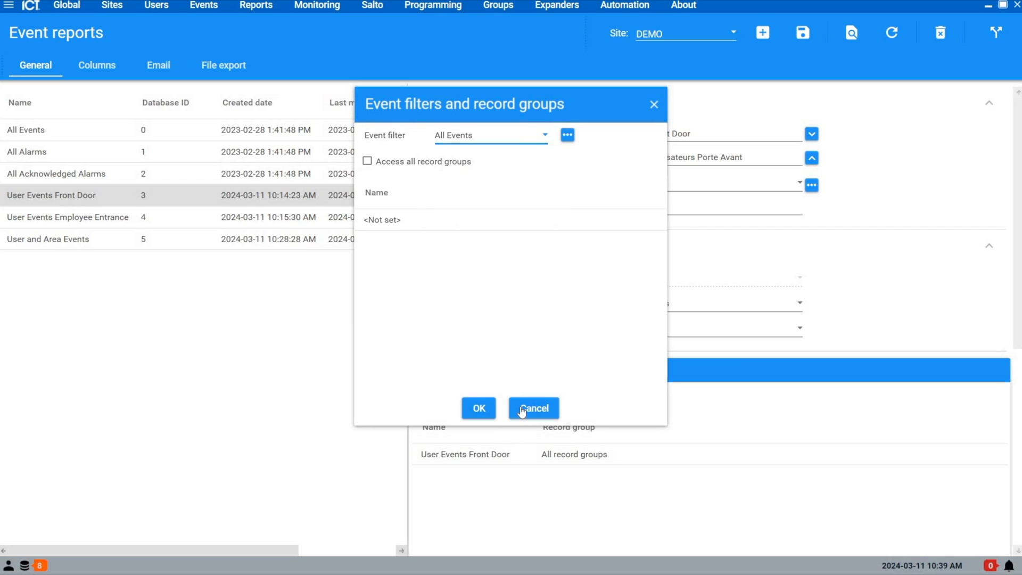
click(473, 406)
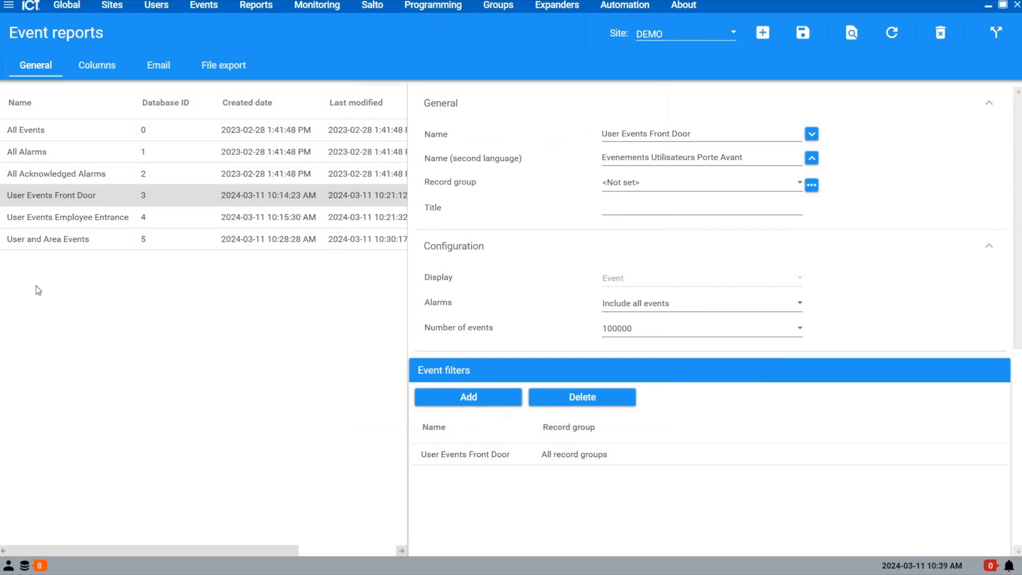
Step: Check the event filter used by the User and Area Events report
click(67, 244)
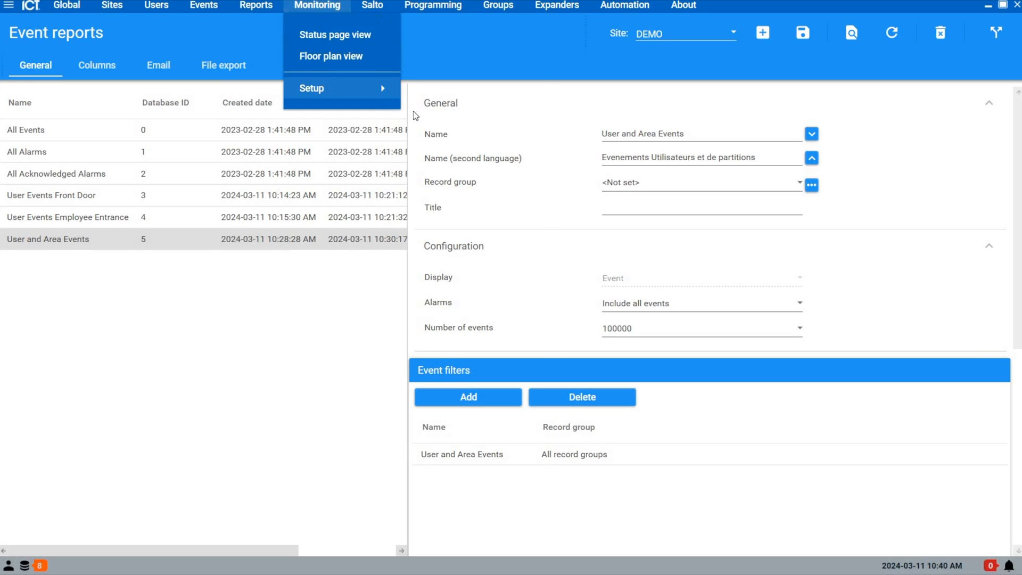
Step: Create a status page named User and Area Events with the single-frame default layout in the status page setup
mouse_move(325, 88)
click(453, 164)
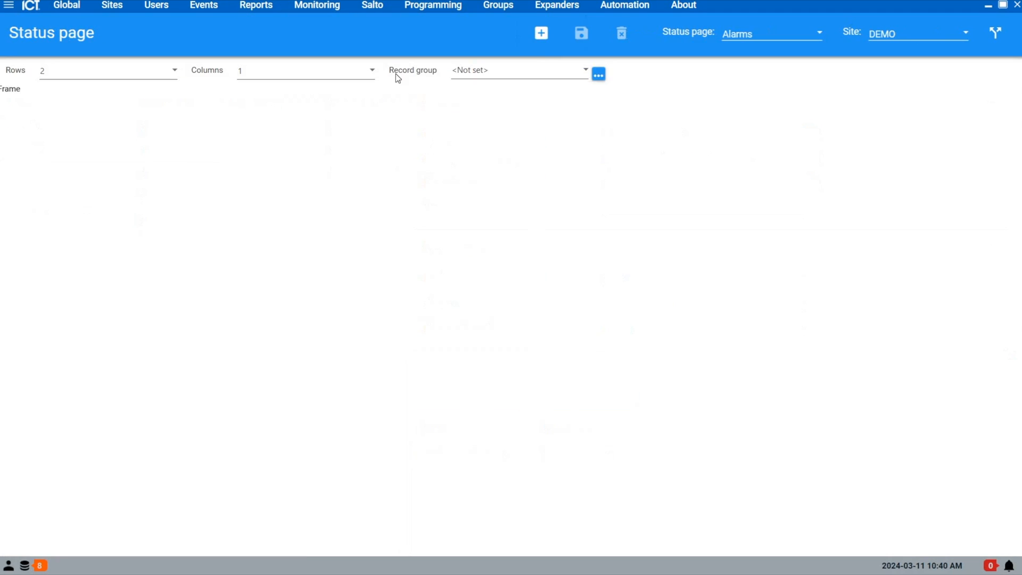
click(541, 33)
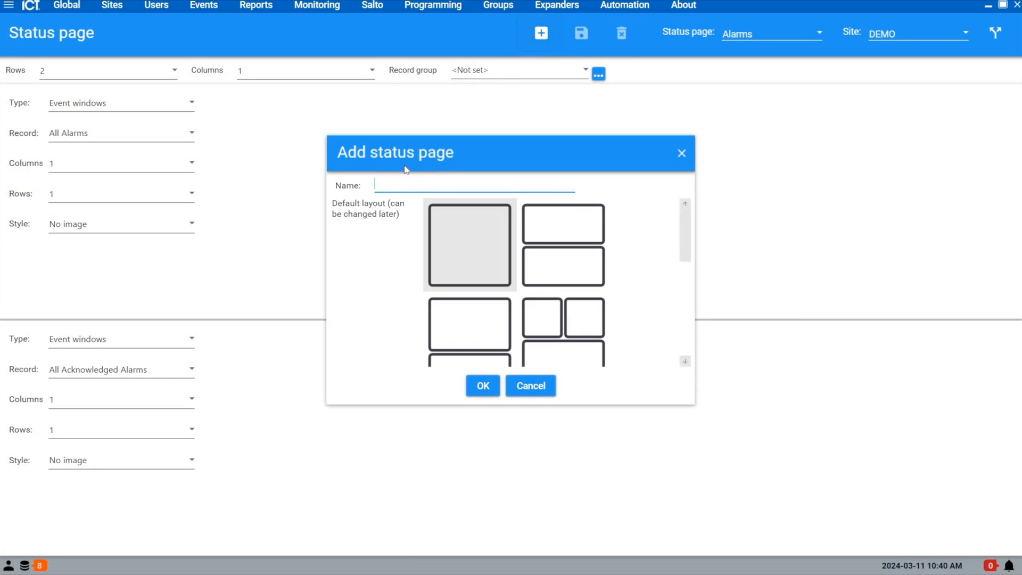
click(404, 181)
text(User and AaREA)
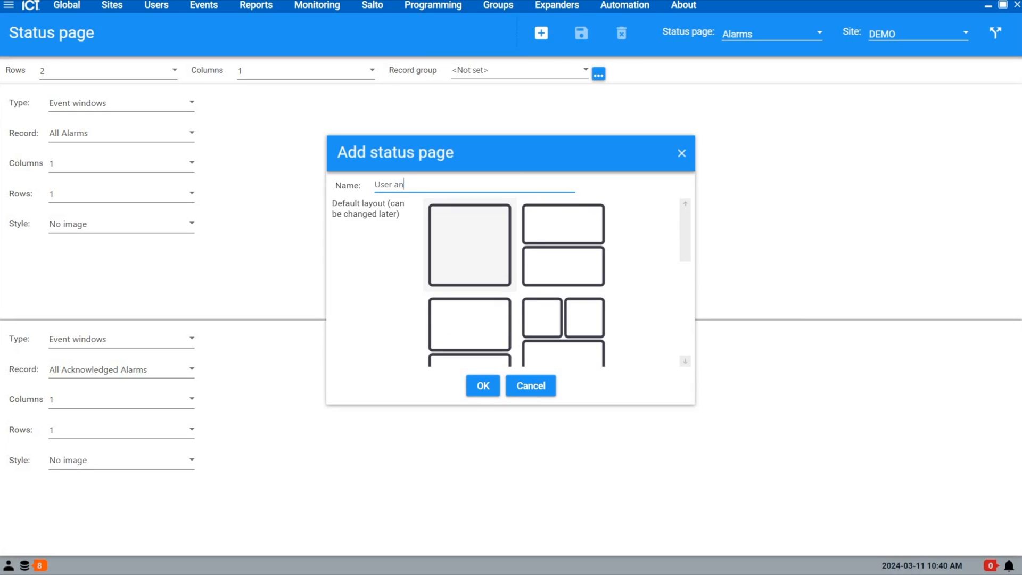
key(BackSpace)
key(BackSpace)
key(BackSpace)
key(BackSpace)
text(RE)
key(BackSpace)
key(BackSpace)
key(Caps_Lock)
text(rea Events)
click(449, 230)
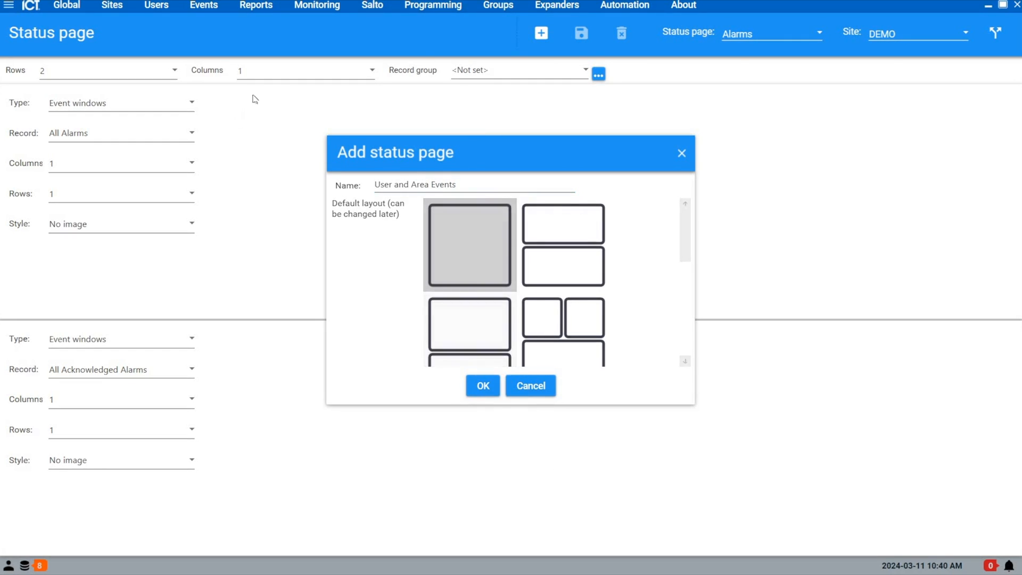
Step: Set the status page to 3 columns and make the first frame an Event windows type with the User Events Front Door record
click(273, 73)
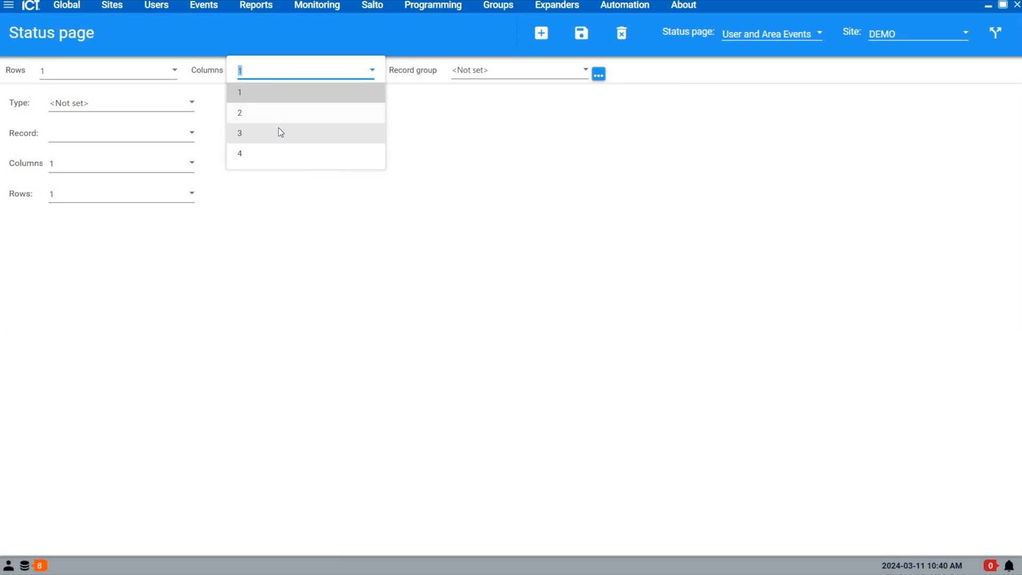
click(281, 132)
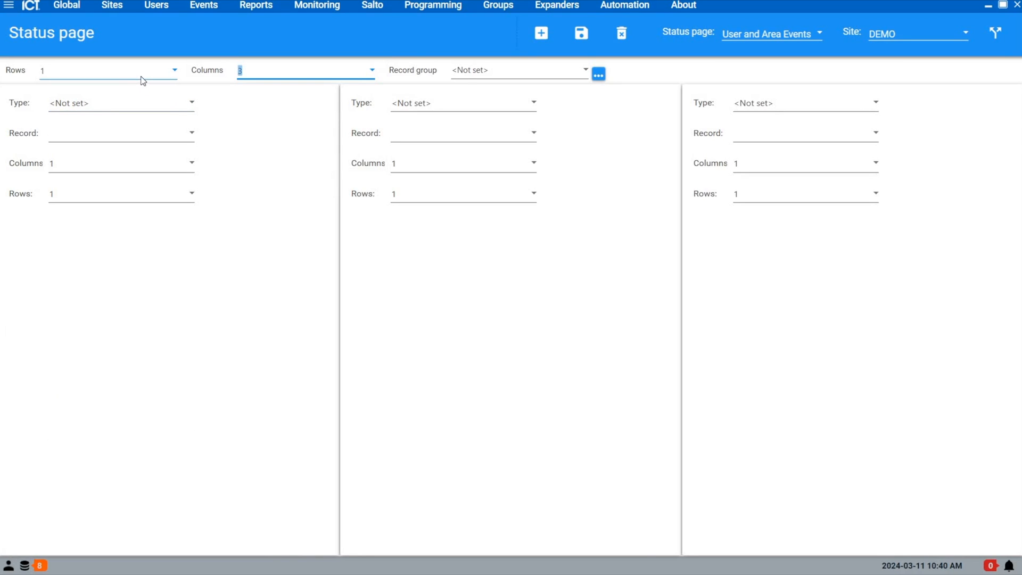
click(126, 104)
click(99, 217)
click(109, 129)
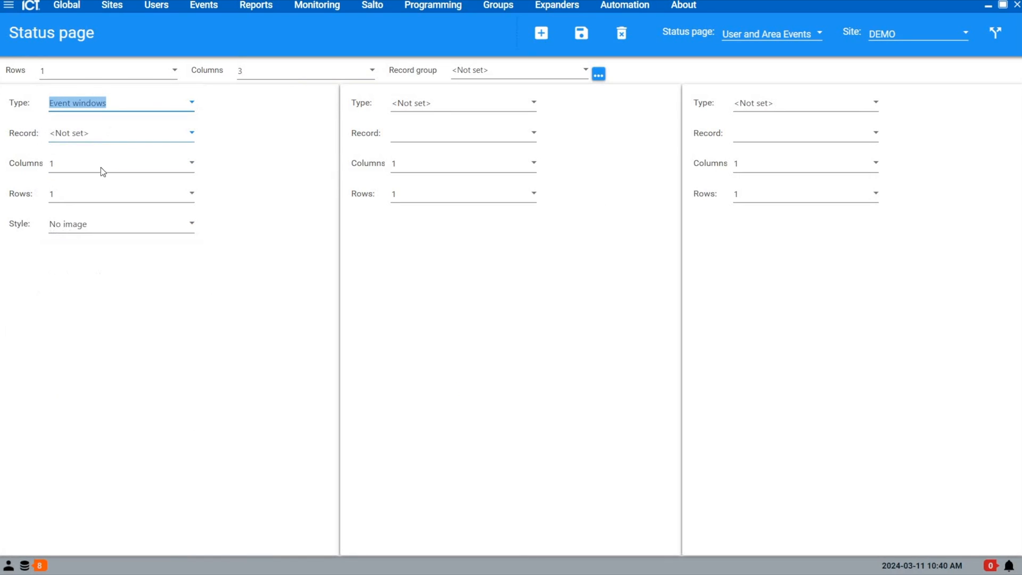
click(141, 240)
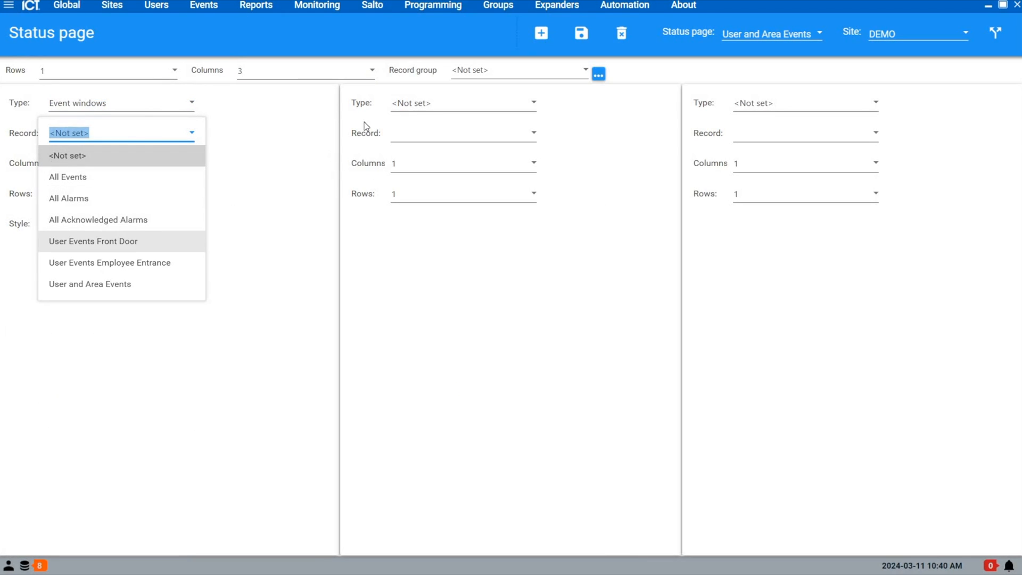
Step: Set the second frame's type to Event windows and its record to User Events Employee Entrance
click(441, 108)
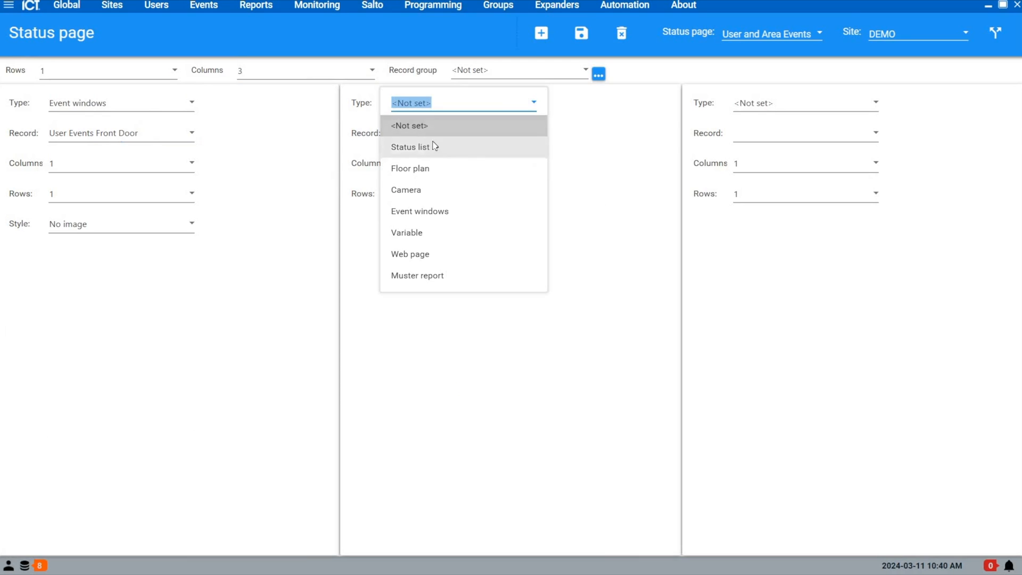
click(420, 211)
click(433, 132)
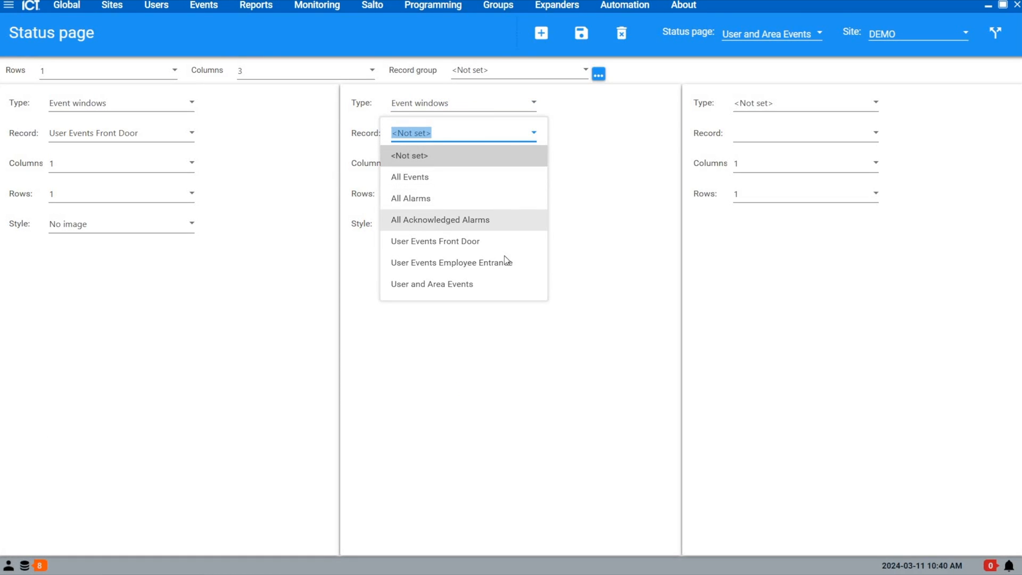
click(508, 265)
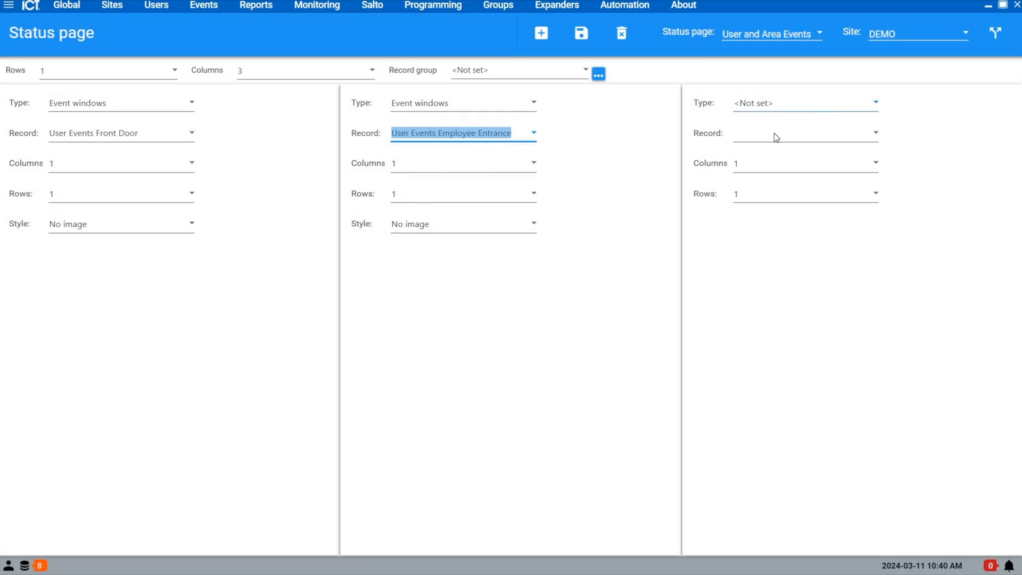
Step: Make the third frame an Event windows type with the User and Area Events record, and save the status page
click(774, 103)
click(766, 209)
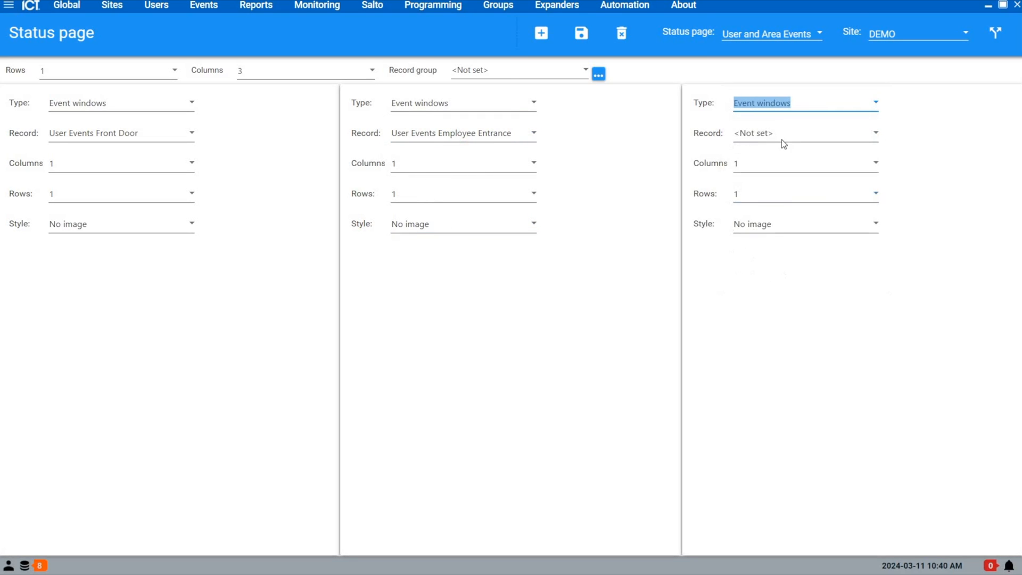
click(782, 140)
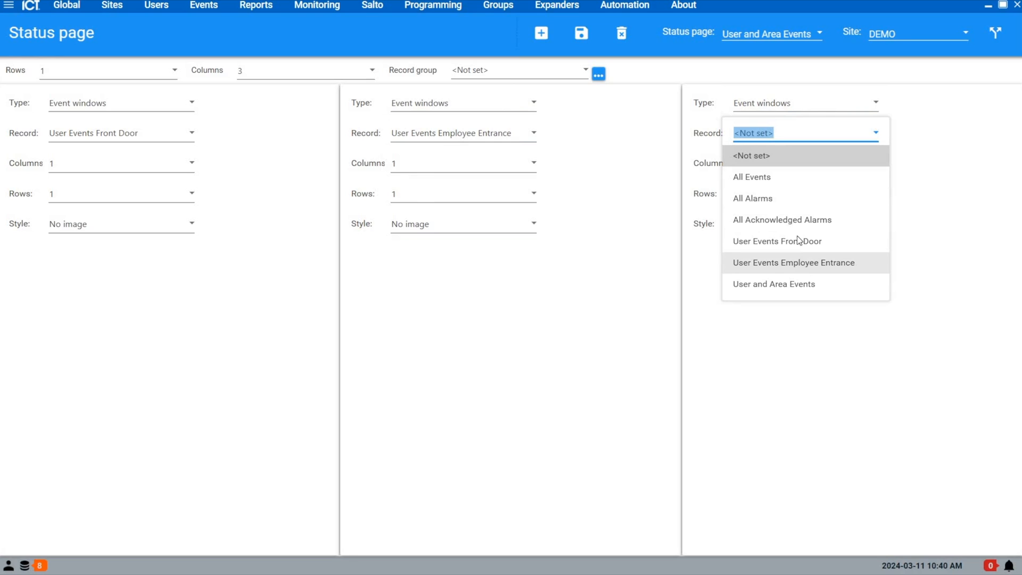
click(786, 284)
click(594, 30)
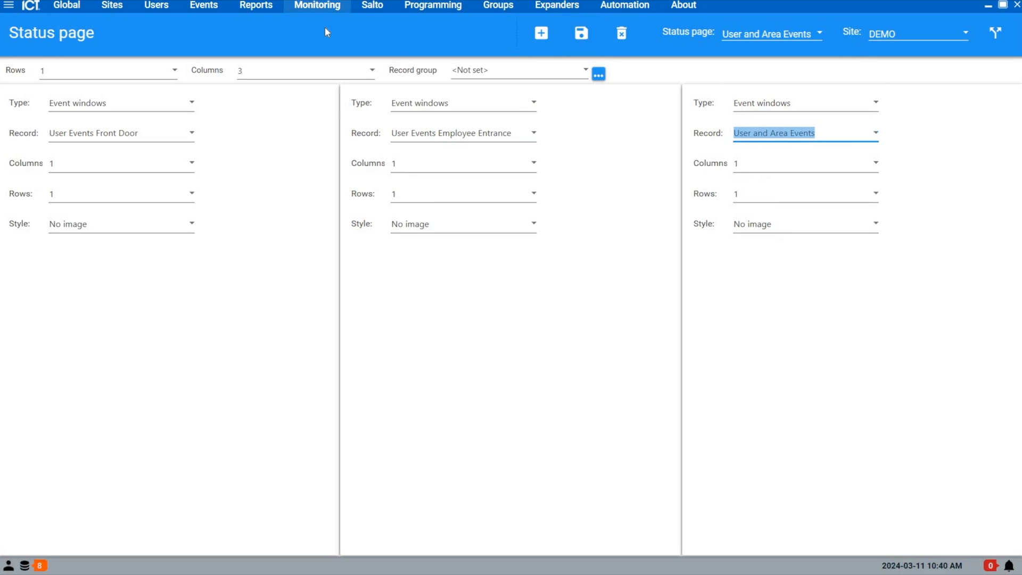
Step: Display the User and Area Events status page and examine the event details in all three event windows
click(780, 37)
click(766, 145)
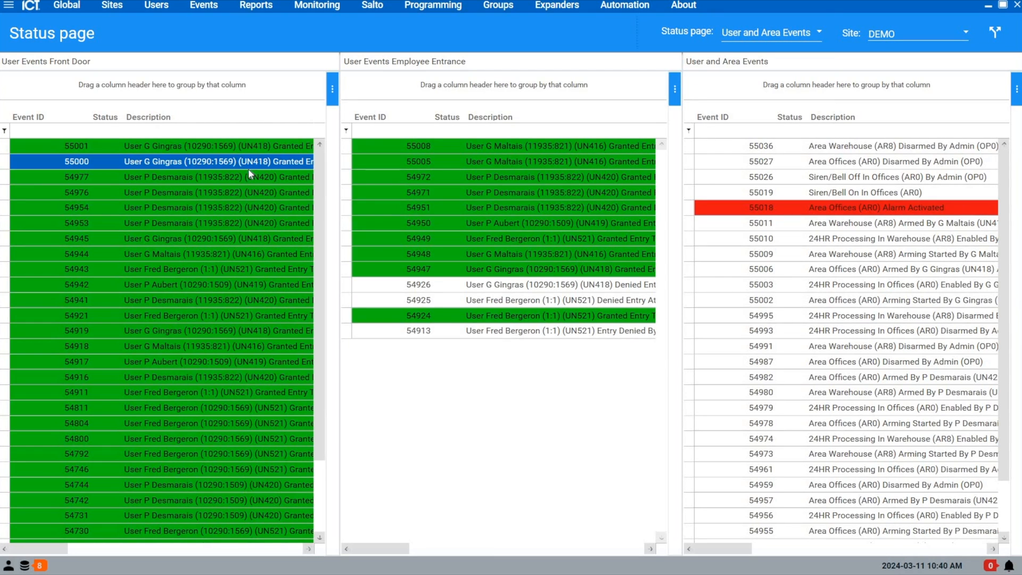
click(95, 549)
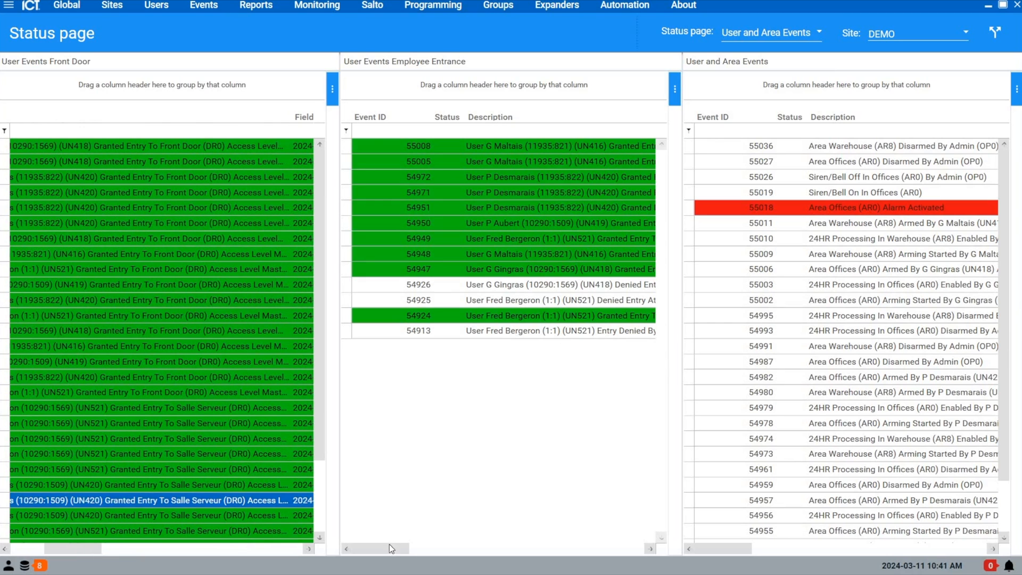
drag(388, 544, 421, 545)
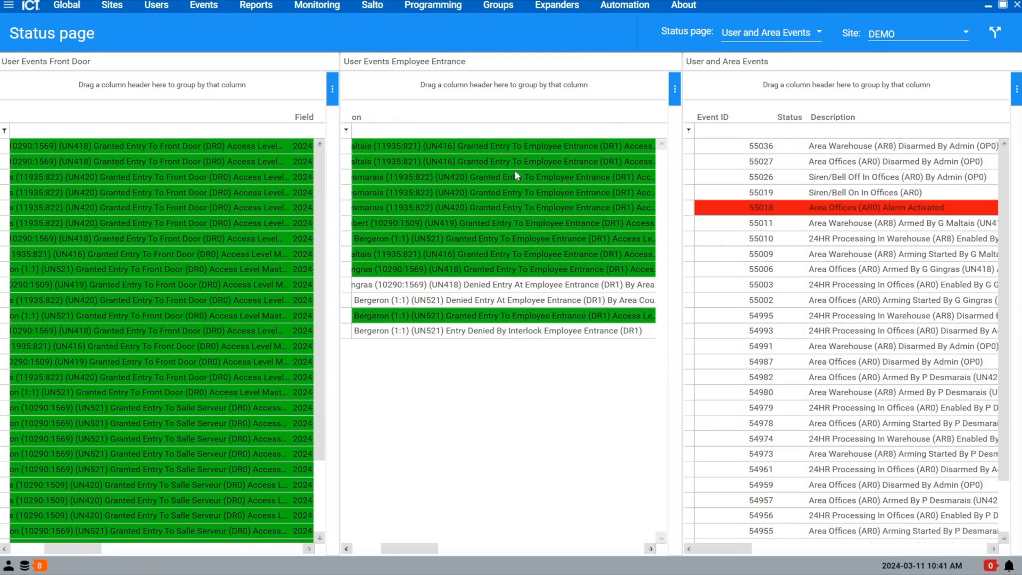
drag(732, 551, 752, 553)
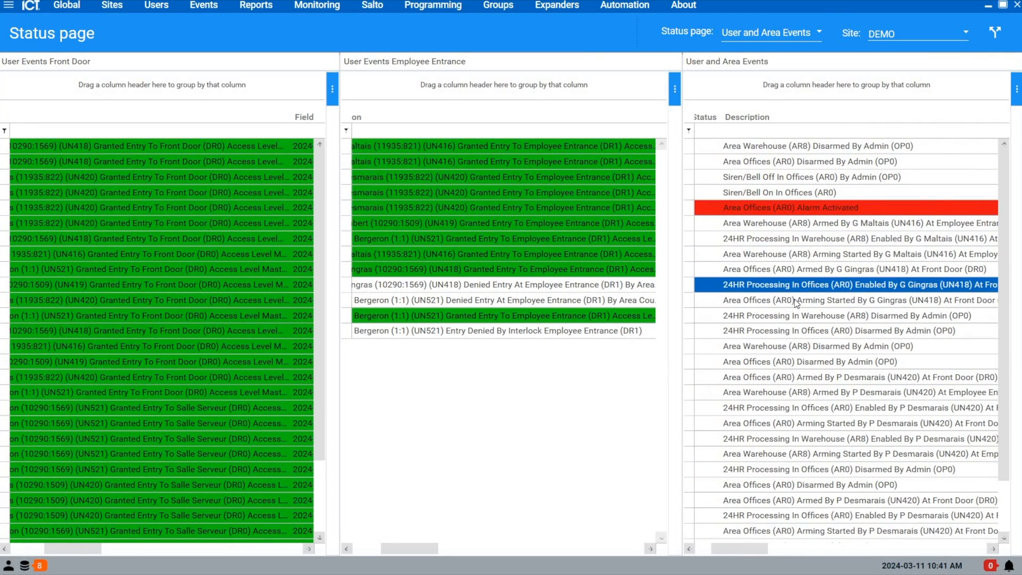
scroll(920, 203, down, 1)
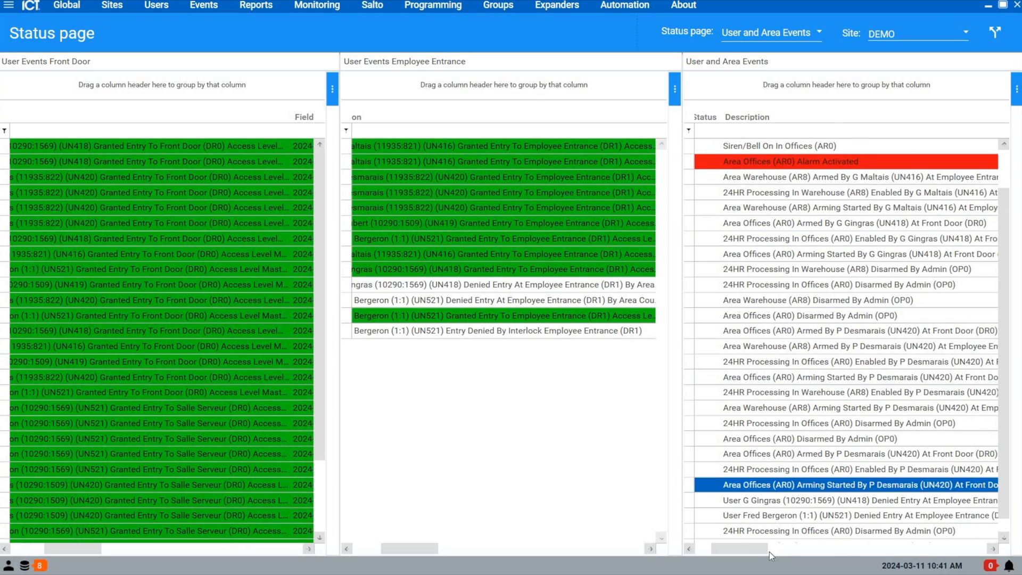
click(852, 548)
click(851, 548)
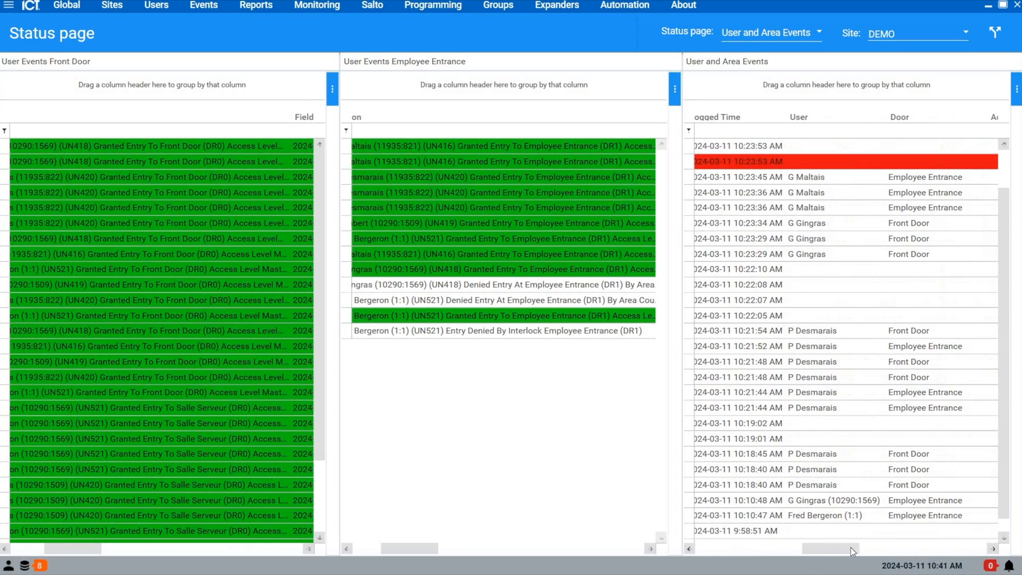
drag(806, 547, 740, 547)
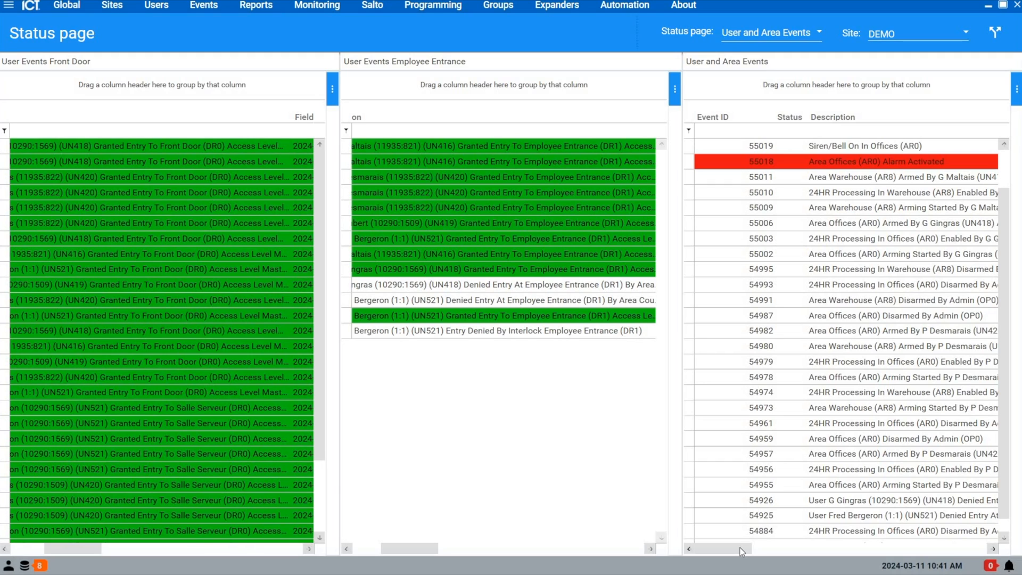
Step: Examine the email operators, report format, schedule and time period of the User Events Front Door event report
click(256, 7)
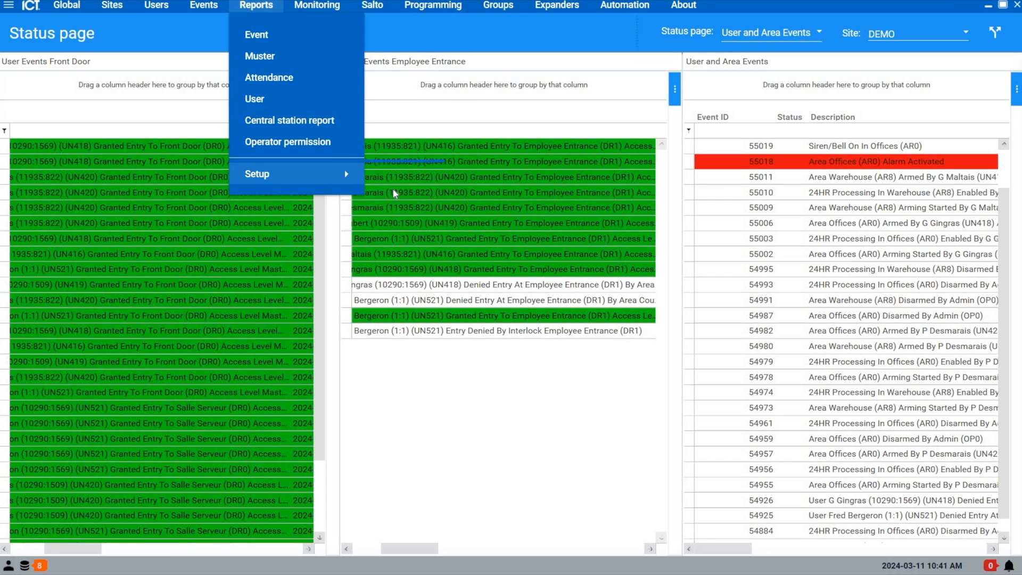
mouse_move(320, 174)
click(217, 187)
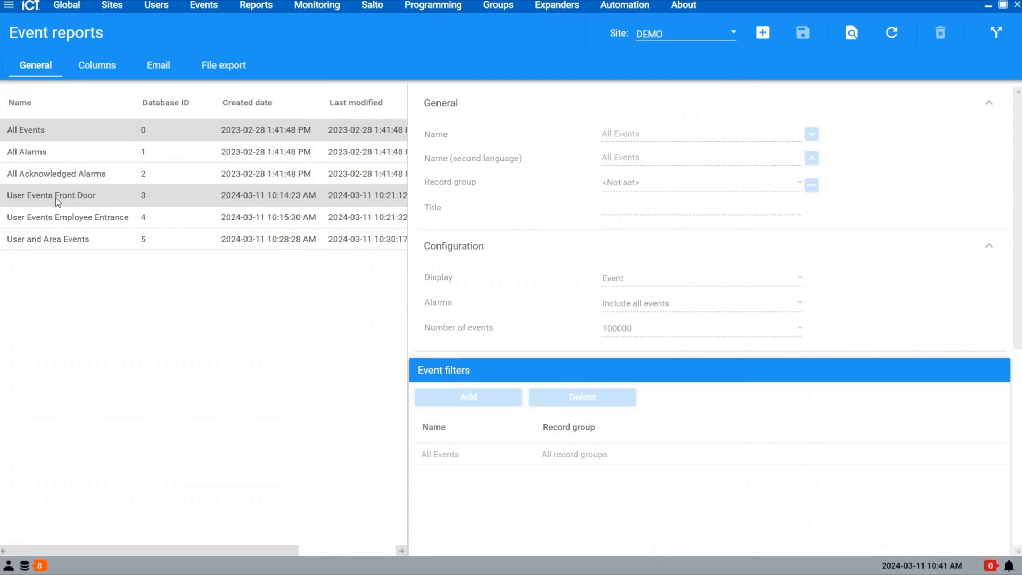
click(165, 66)
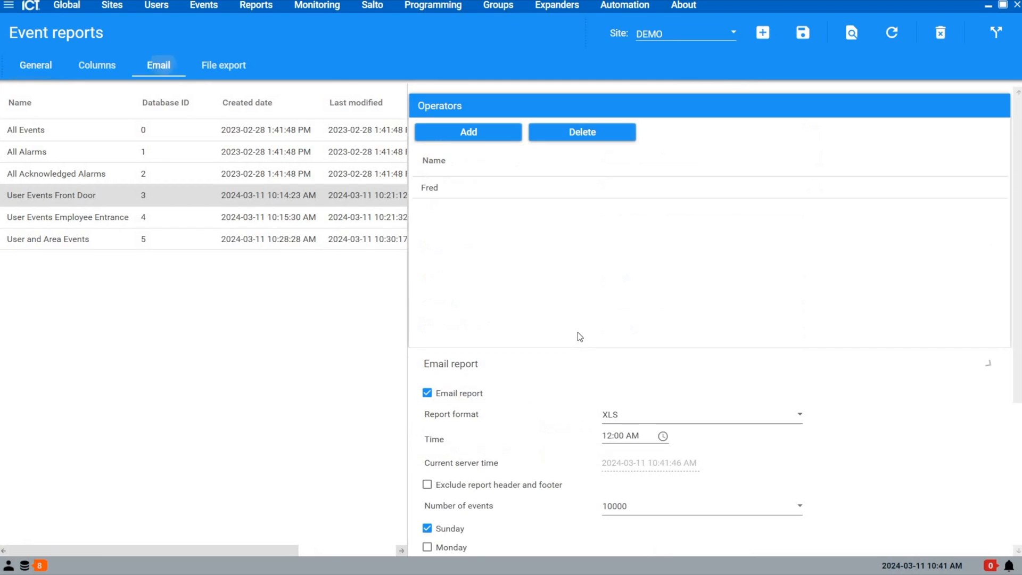
click(460, 196)
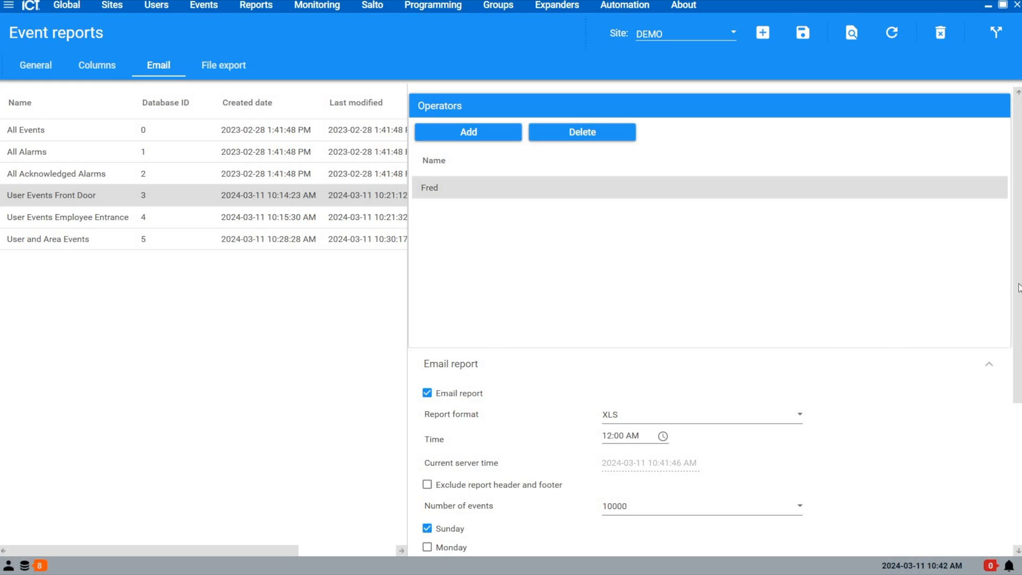
scroll(770, 452, down, 4)
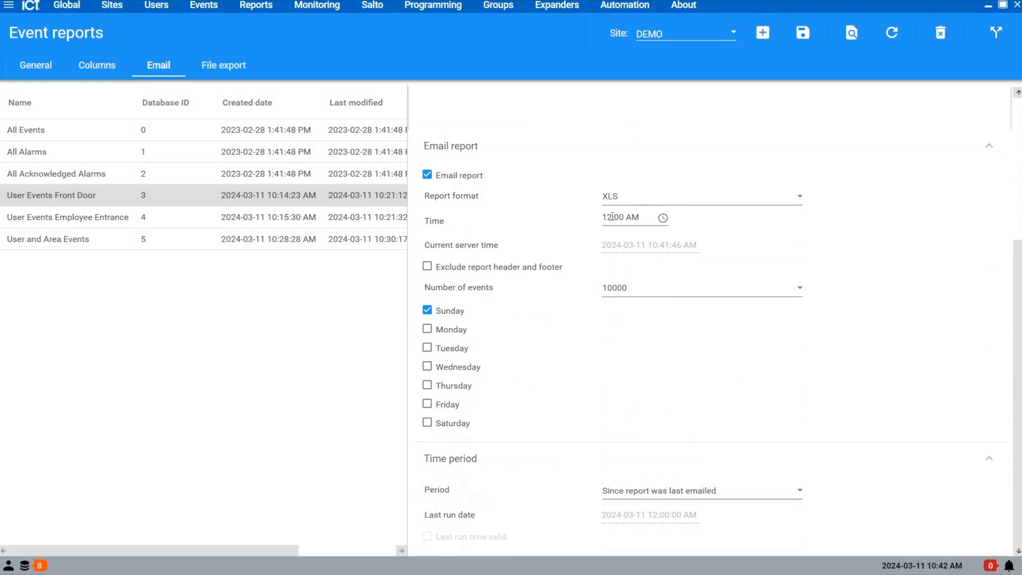